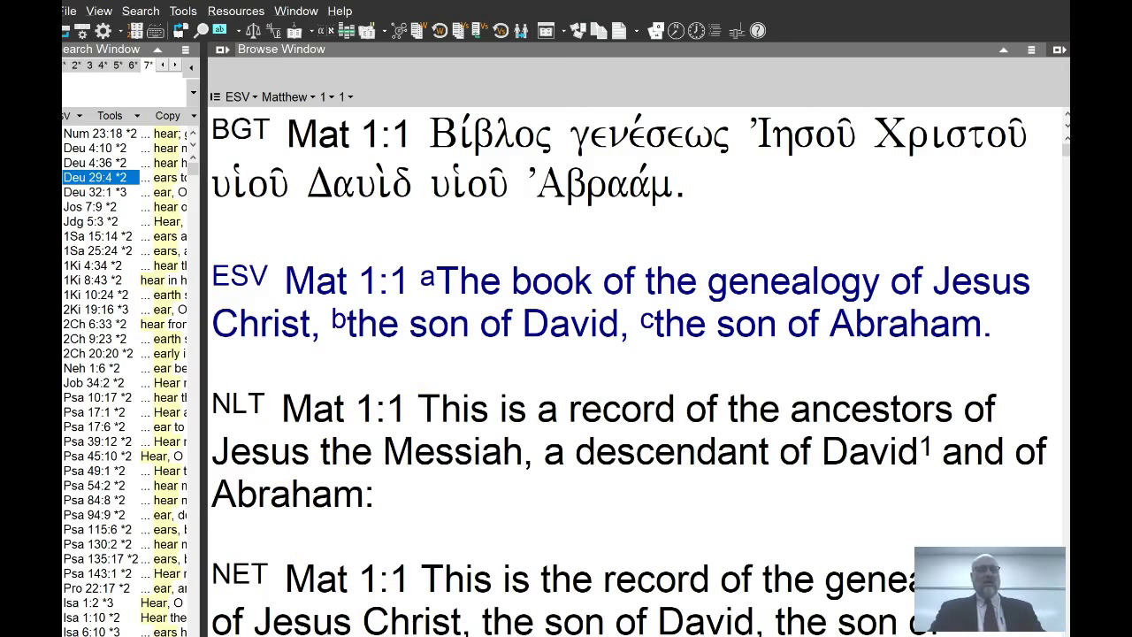
# Switch to PowerPoint and browse the Dropbox folder for a presentation to open.
pyautogui.click(496, 601)
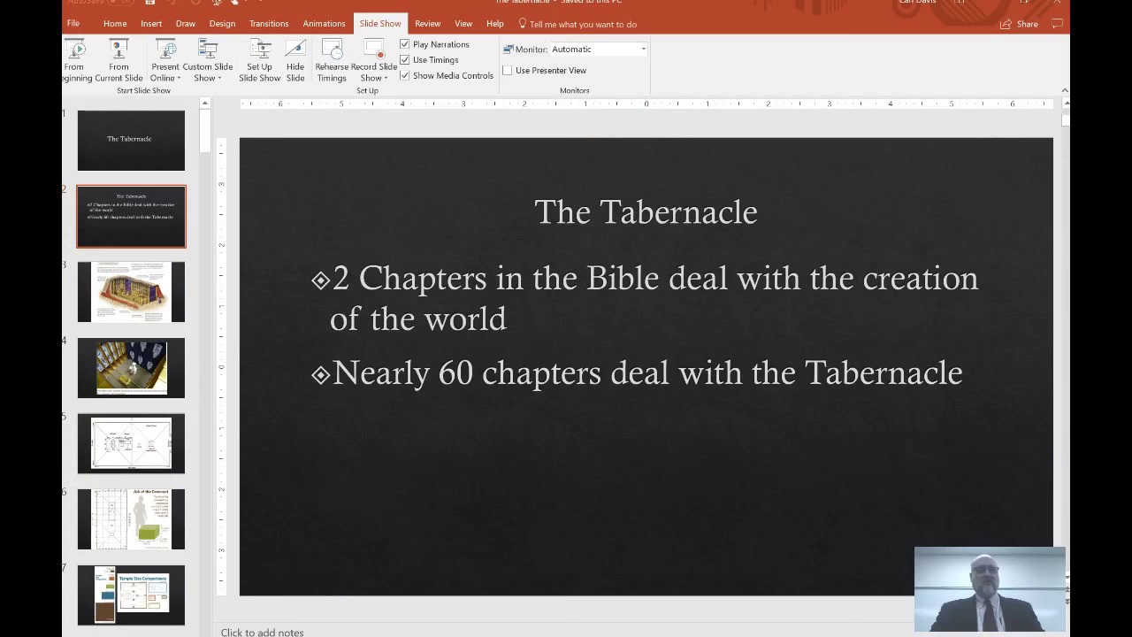
pyautogui.click(74, 25)
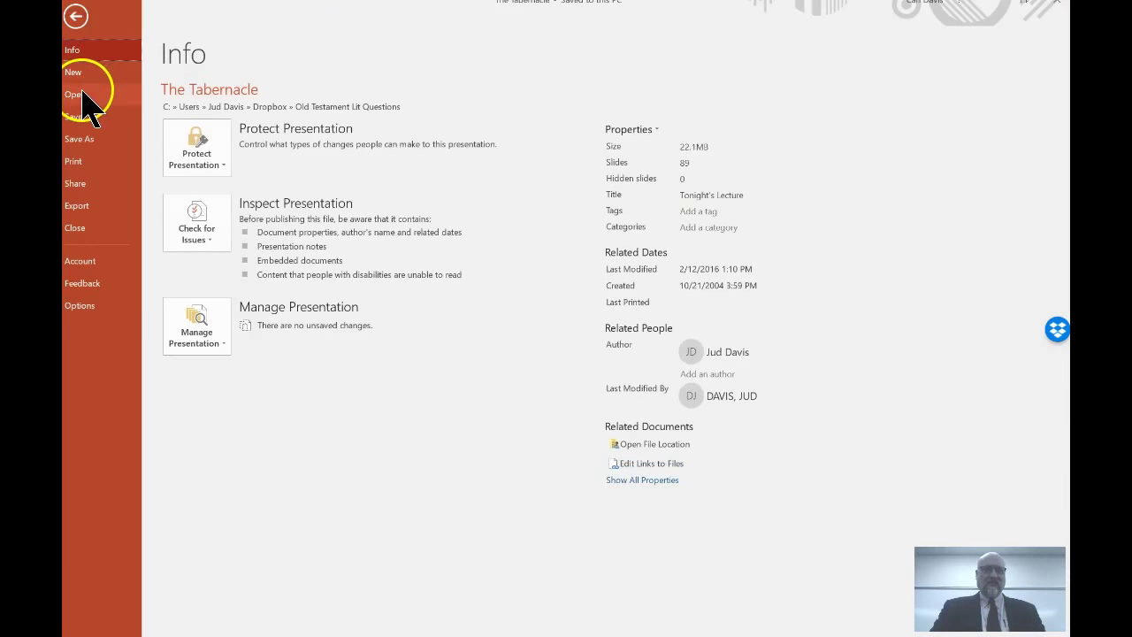
pyautogui.click(84, 94)
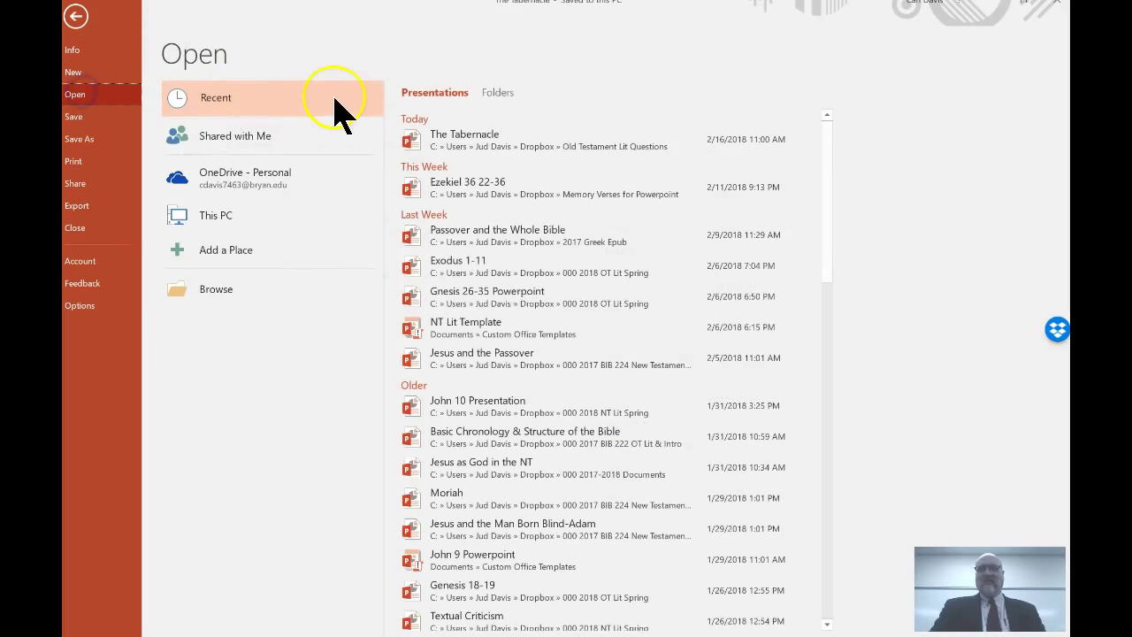
pyautogui.click(214, 293)
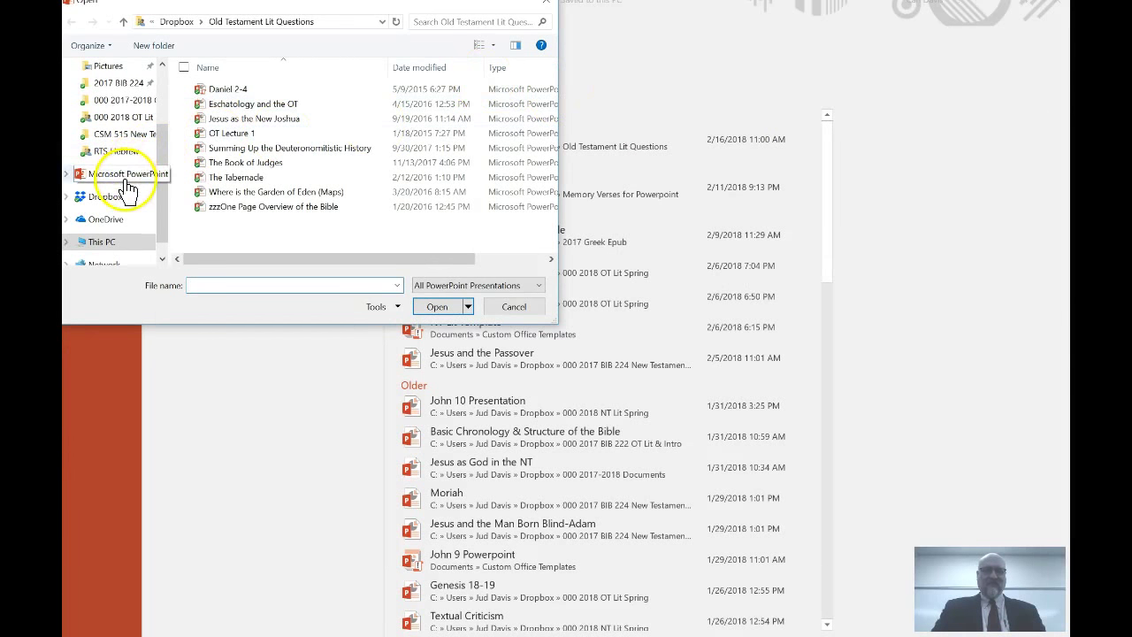
pyautogui.moveTo(164, 182); pyautogui.dragTo(165, 89)
pyautogui.click(112, 95)
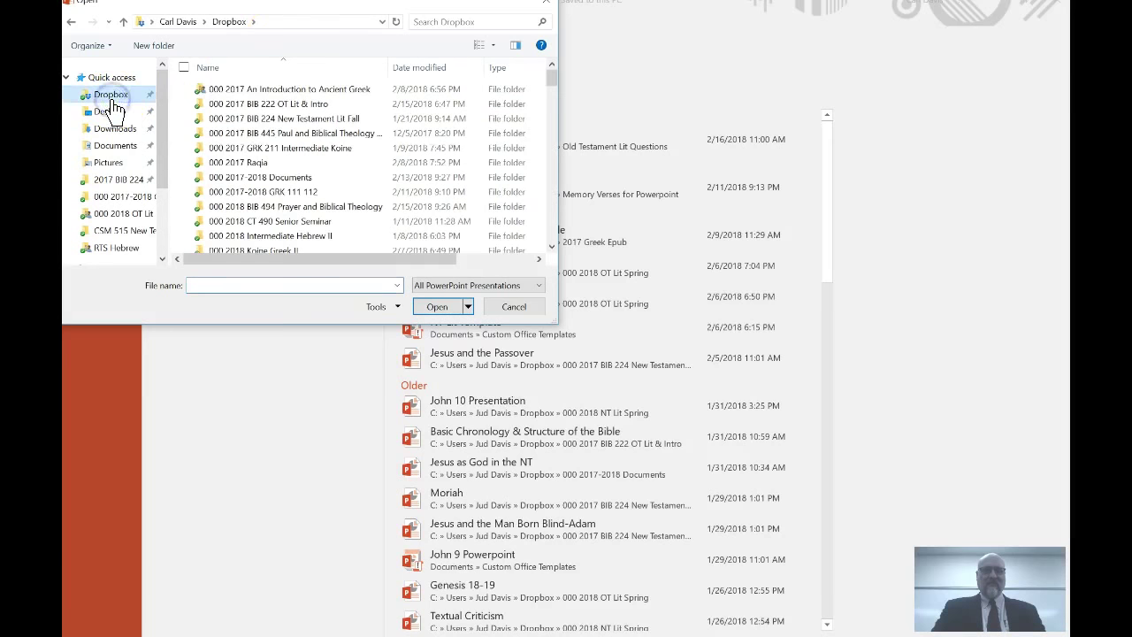
# Search the Dropbox folder for presentations matching "moses" and look through the whole list of matches.
pyautogui.click(420, 24)
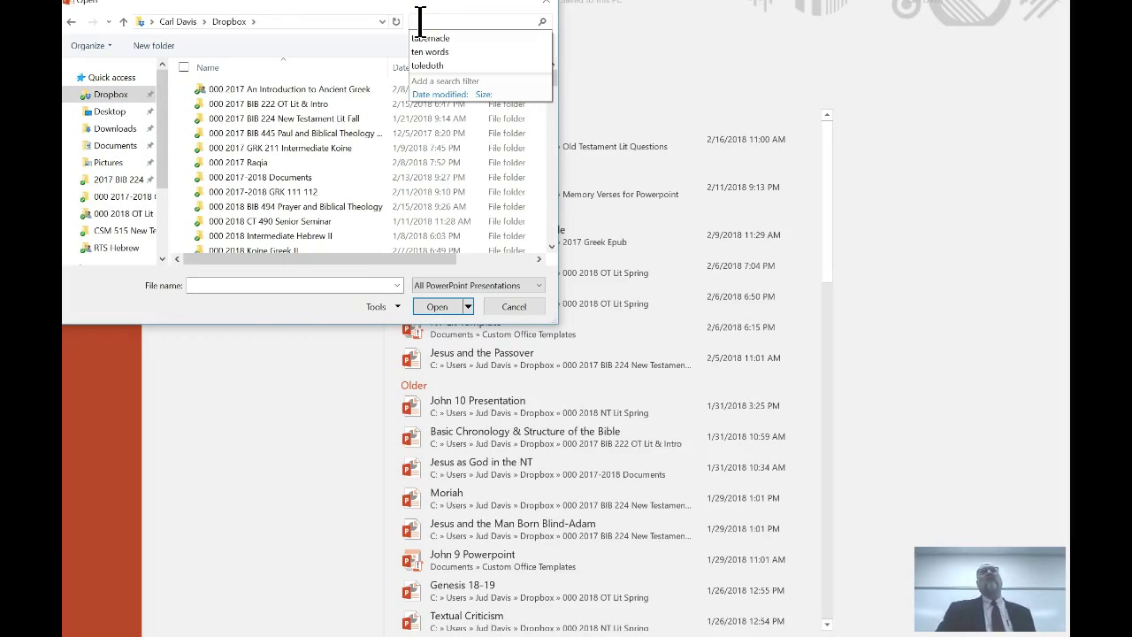
pyautogui.click(420, 21)
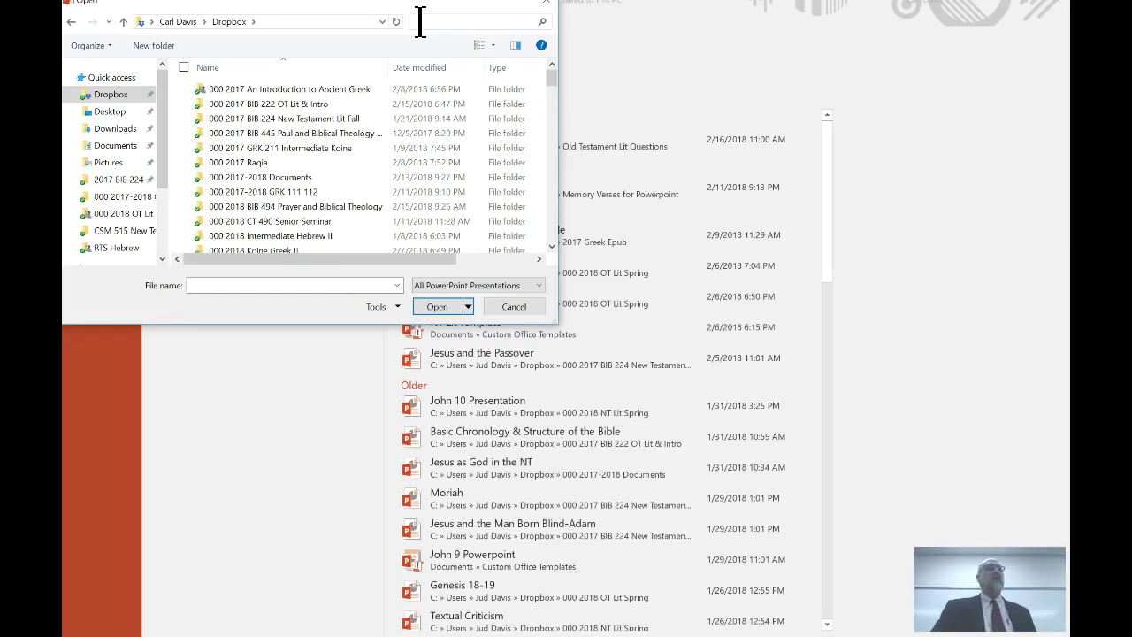
pyautogui.click(430, 23)
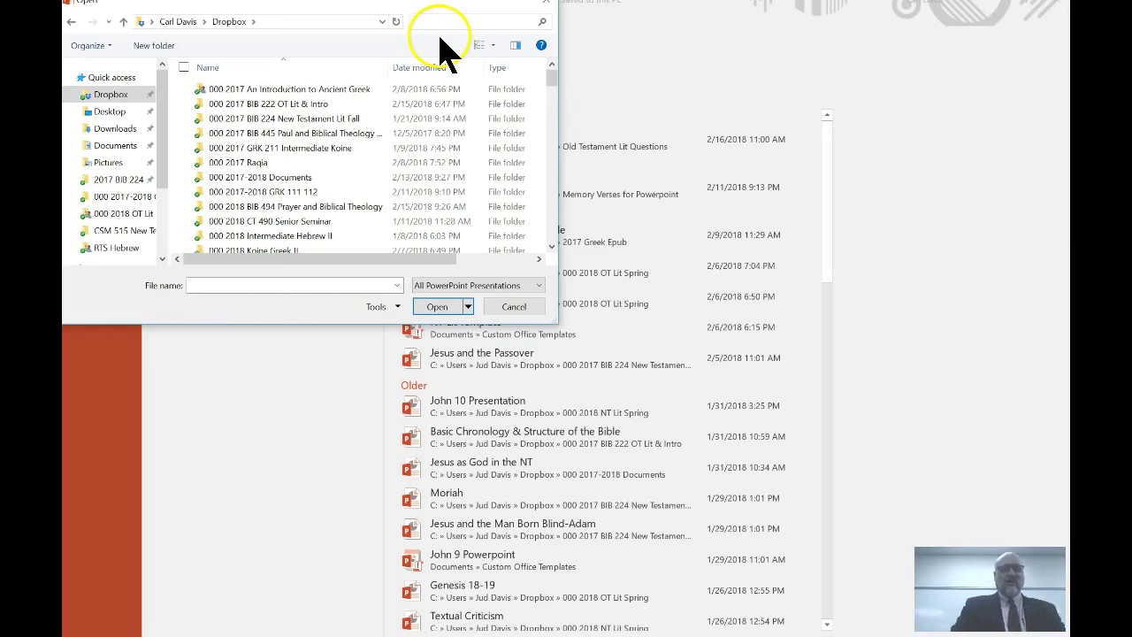
pyautogui.click(466, 18)
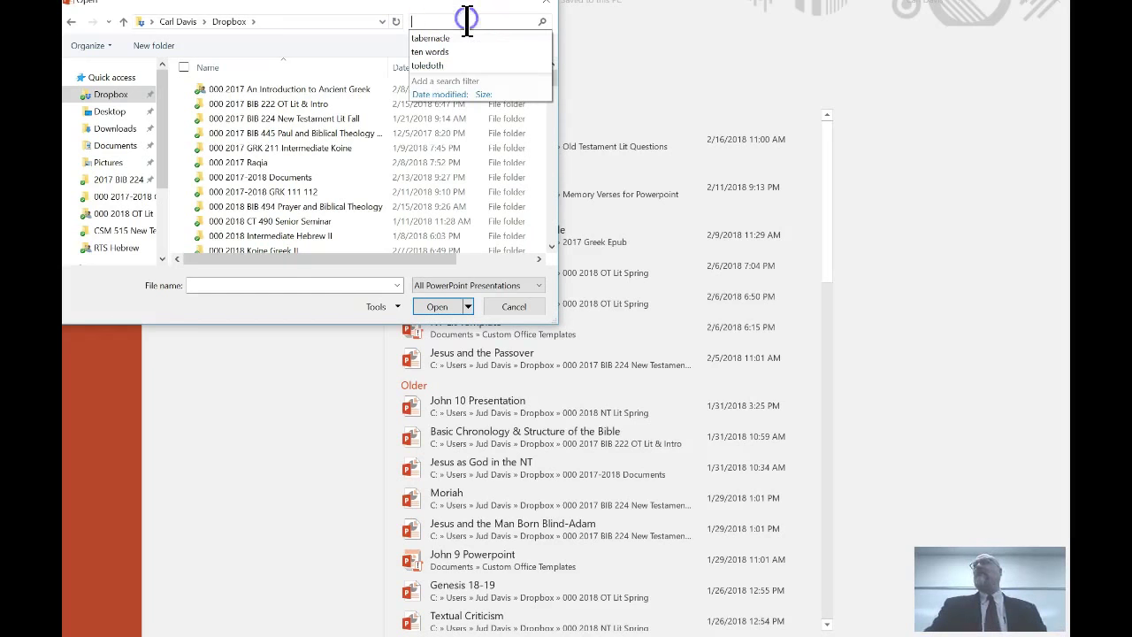
pyautogui.write('mo')
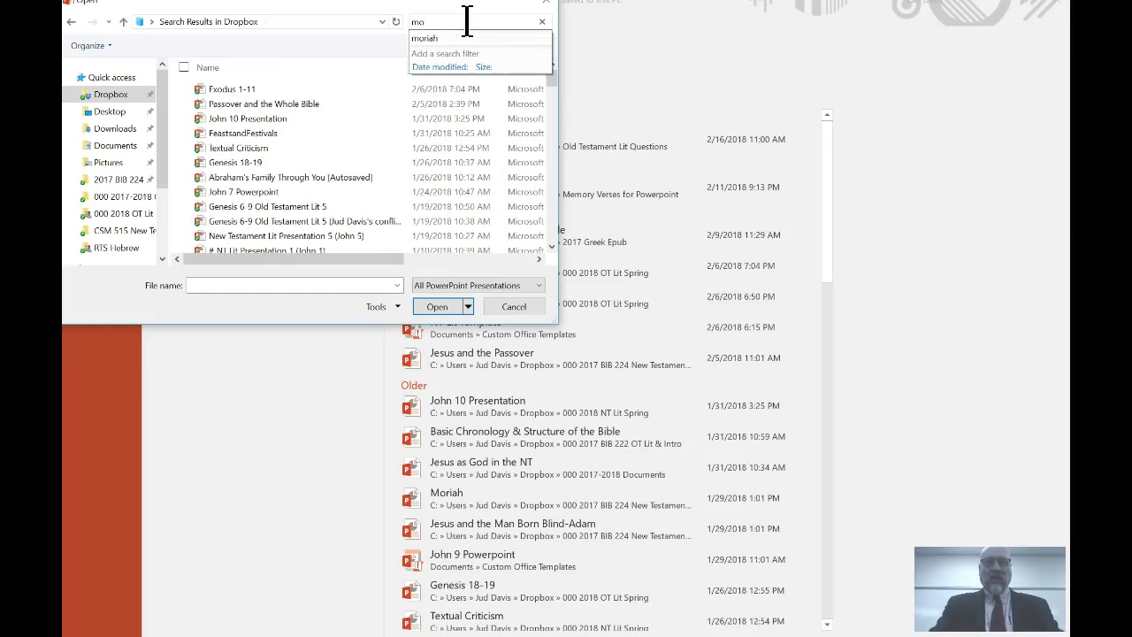
pyautogui.write('ses')
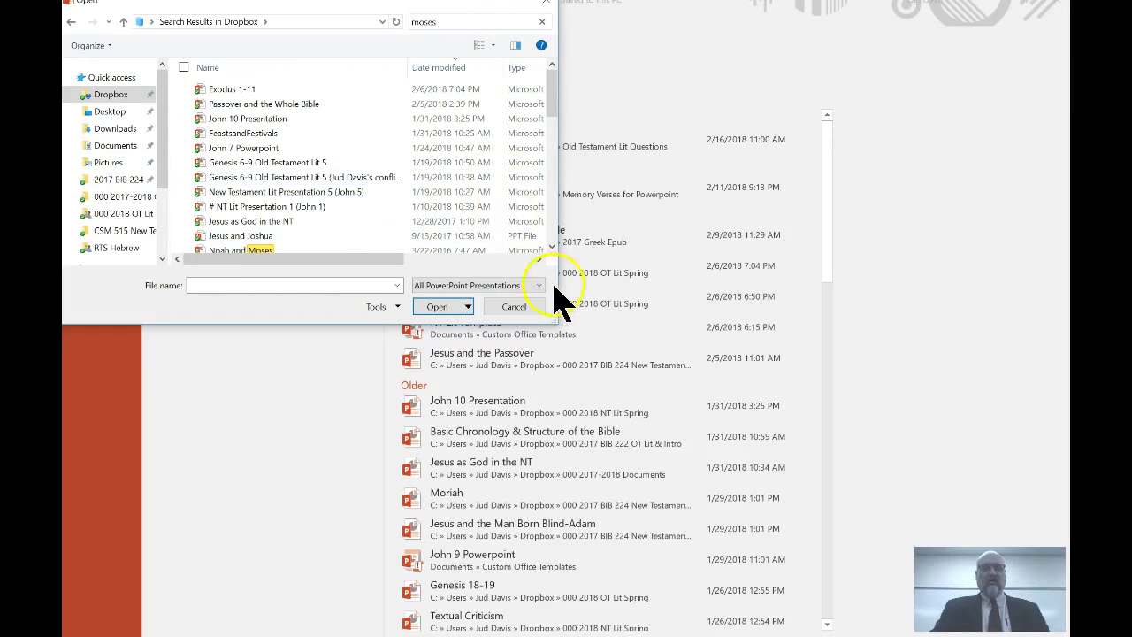
pyautogui.moveTo(559, 324); pyautogui.dragTo(617, 442)
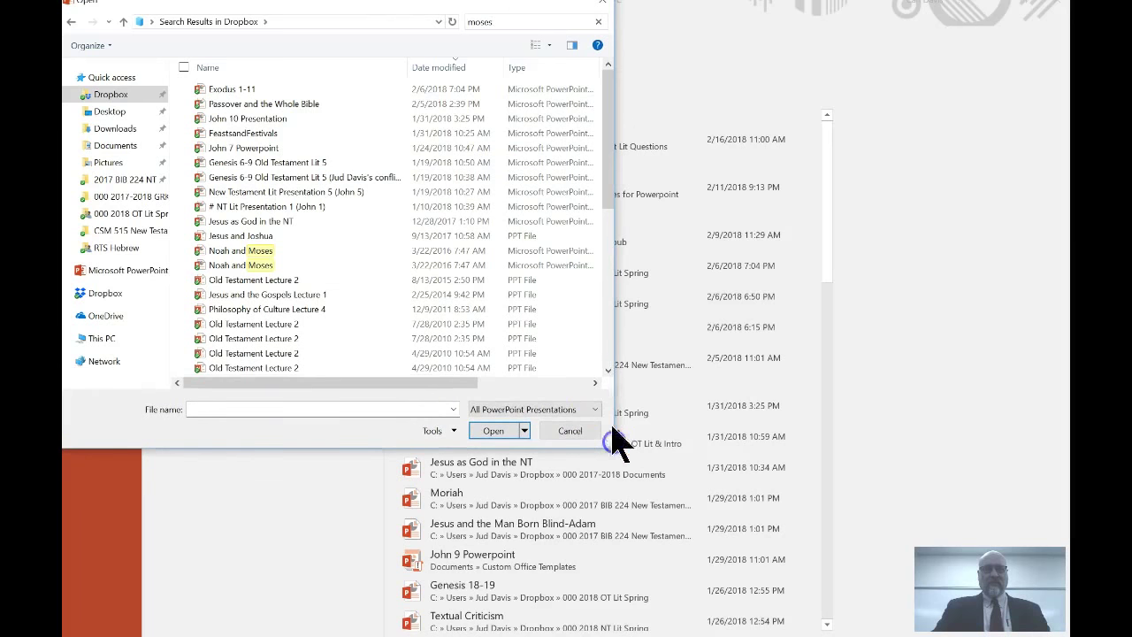
pyautogui.click(607, 343)
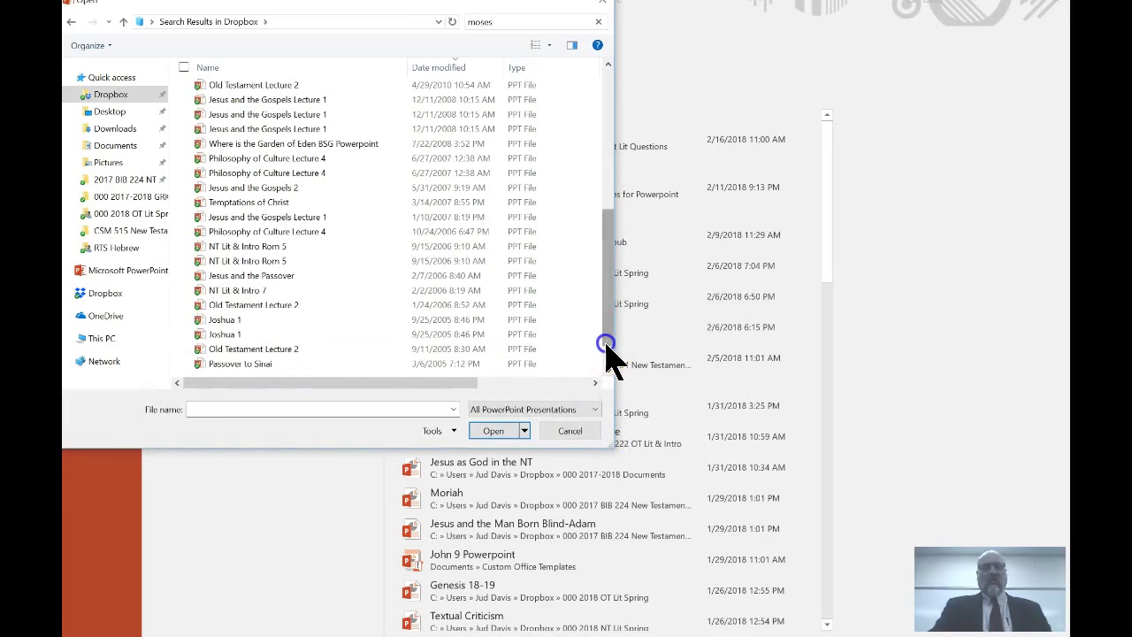
pyautogui.click(611, 349)
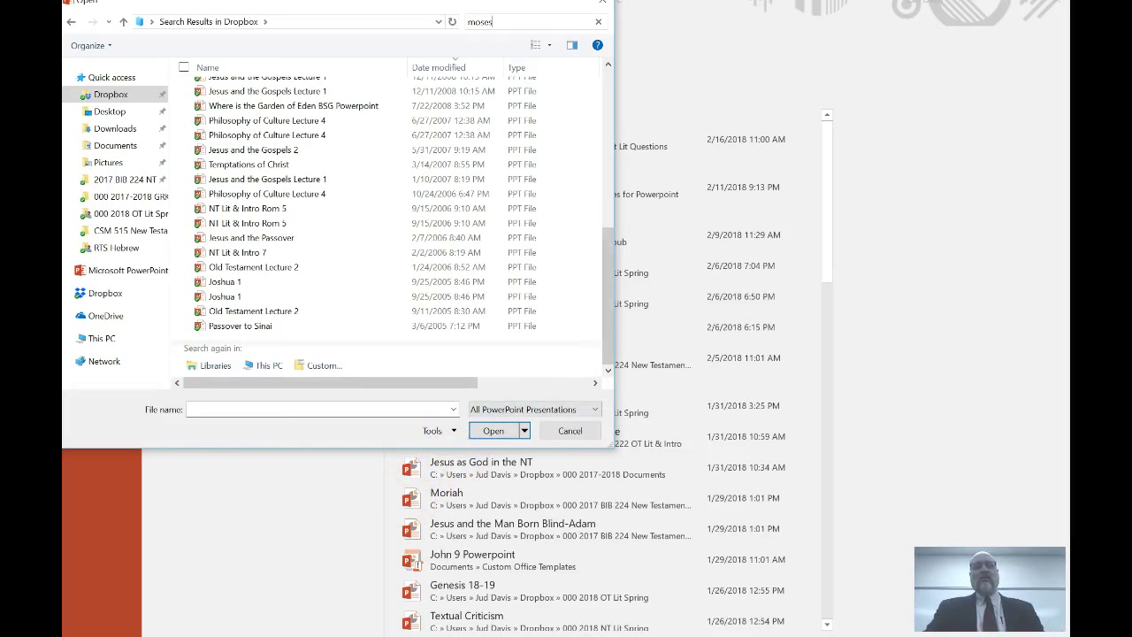
# Repeat the "moses" search from the main Dropbox folder, check the matching presentations, and cancel opening a file.
pyautogui.click(113, 97)
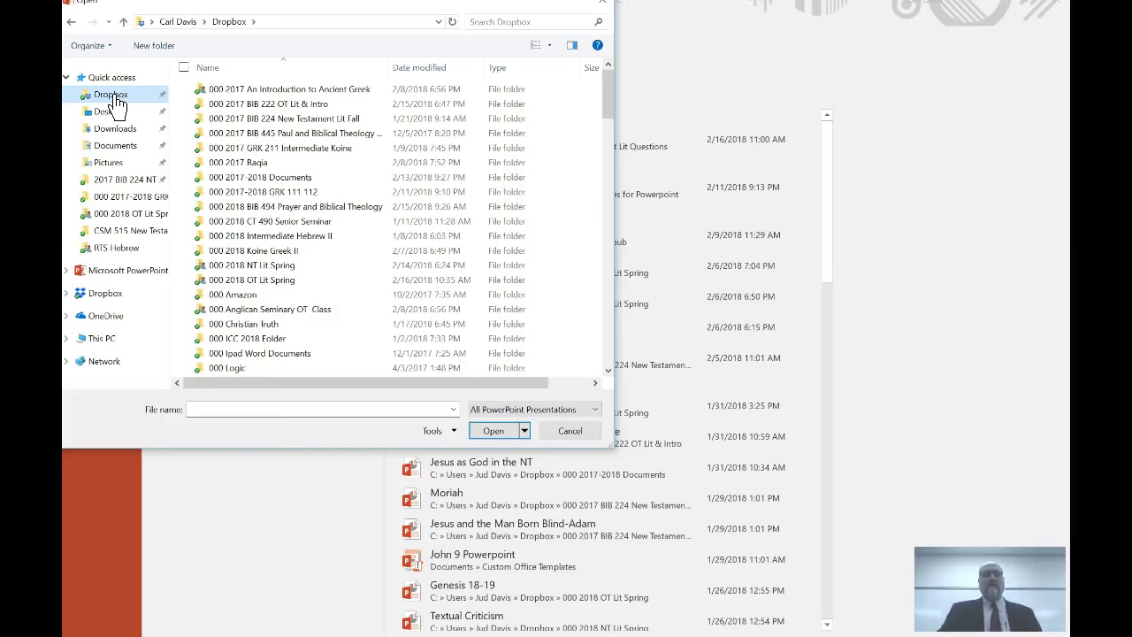
pyautogui.click(480, 23)
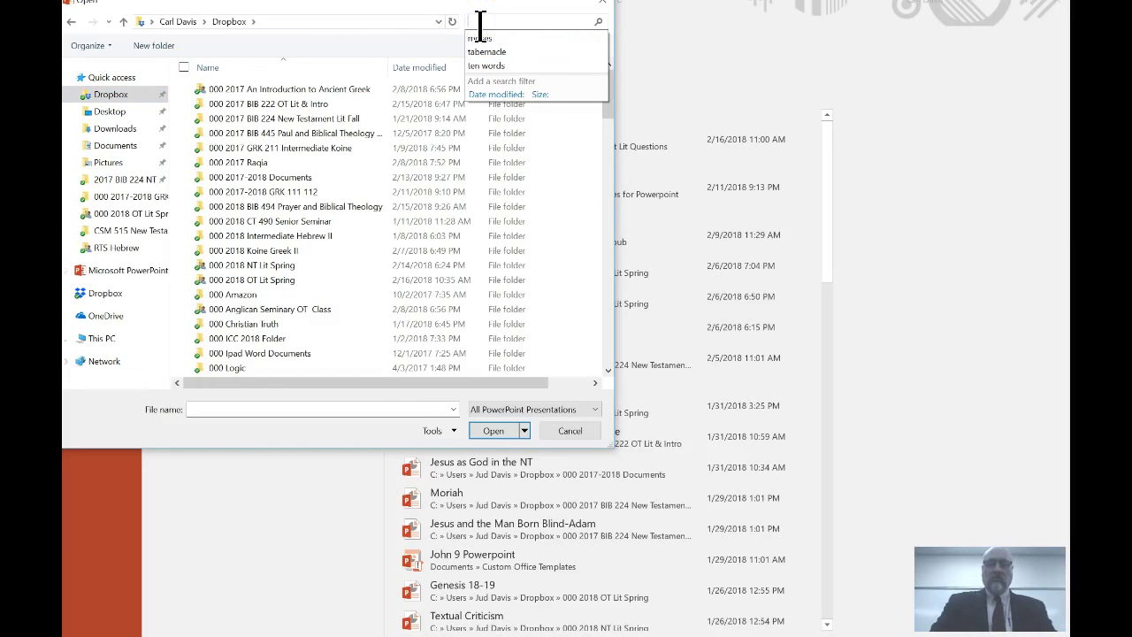
pyautogui.write('moses')
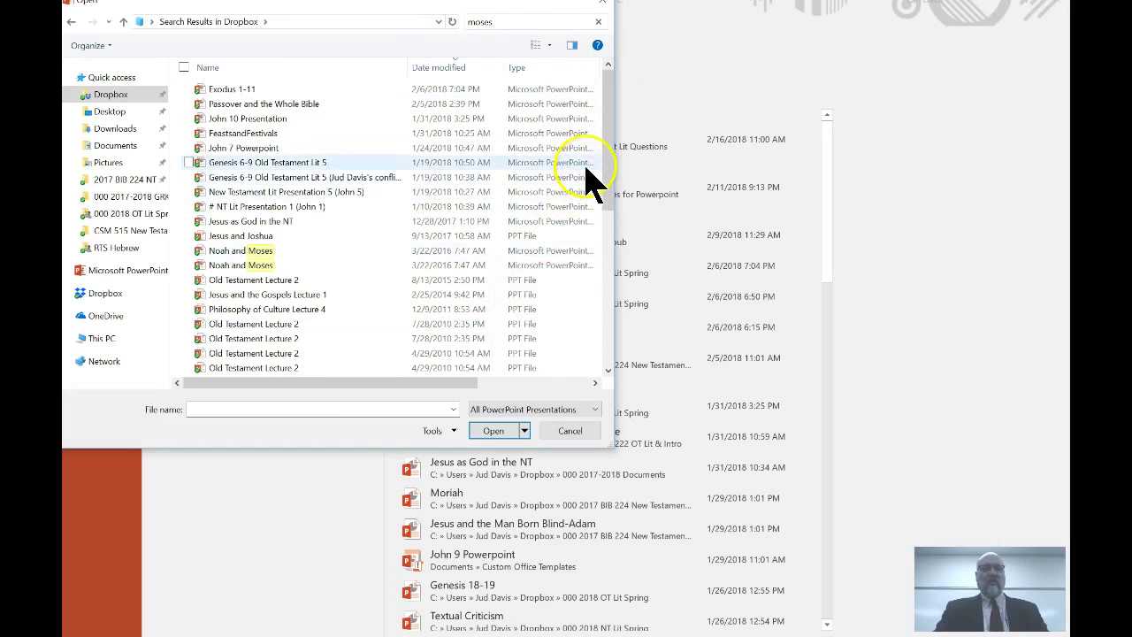
pyautogui.click(609, 147)
pyautogui.moveTo(608, 147); pyautogui.dragTo(586, 324)
pyautogui.click(570, 431)
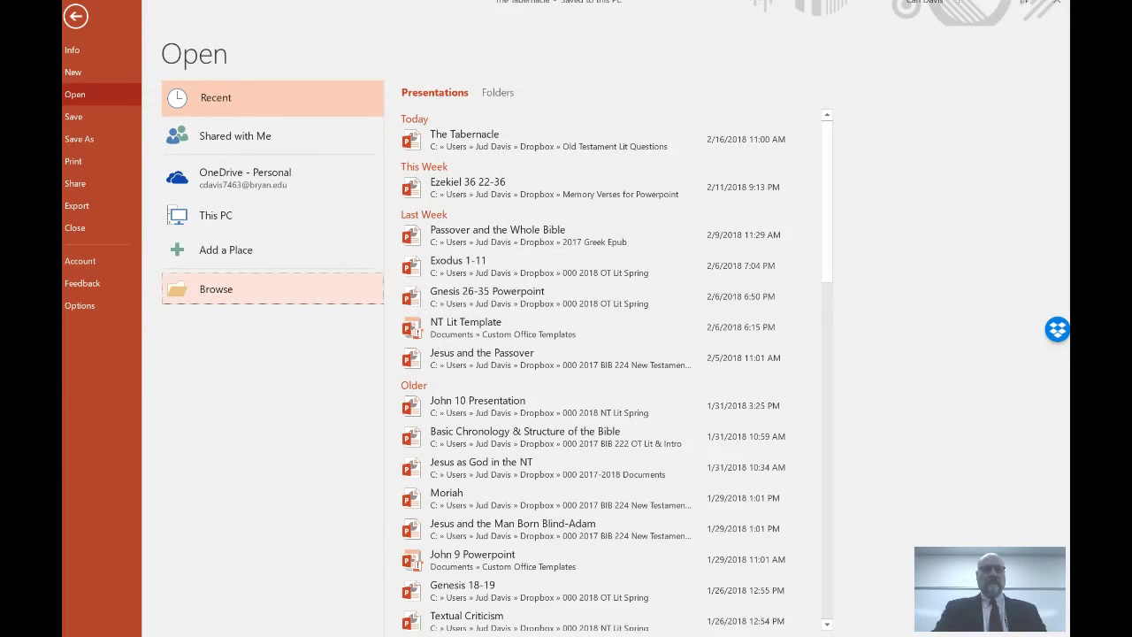
# Switch to the Dropbox window in File Explorer and search all its subfolders for "moses".
pyautogui.moveTo(274, 636)
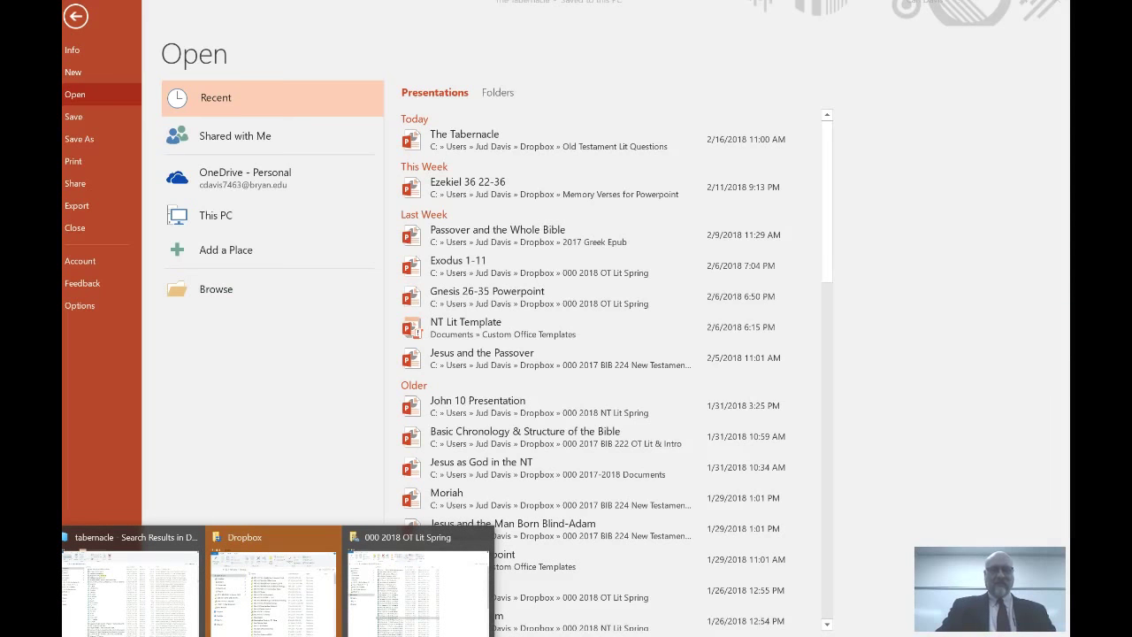
pyautogui.click(286, 610)
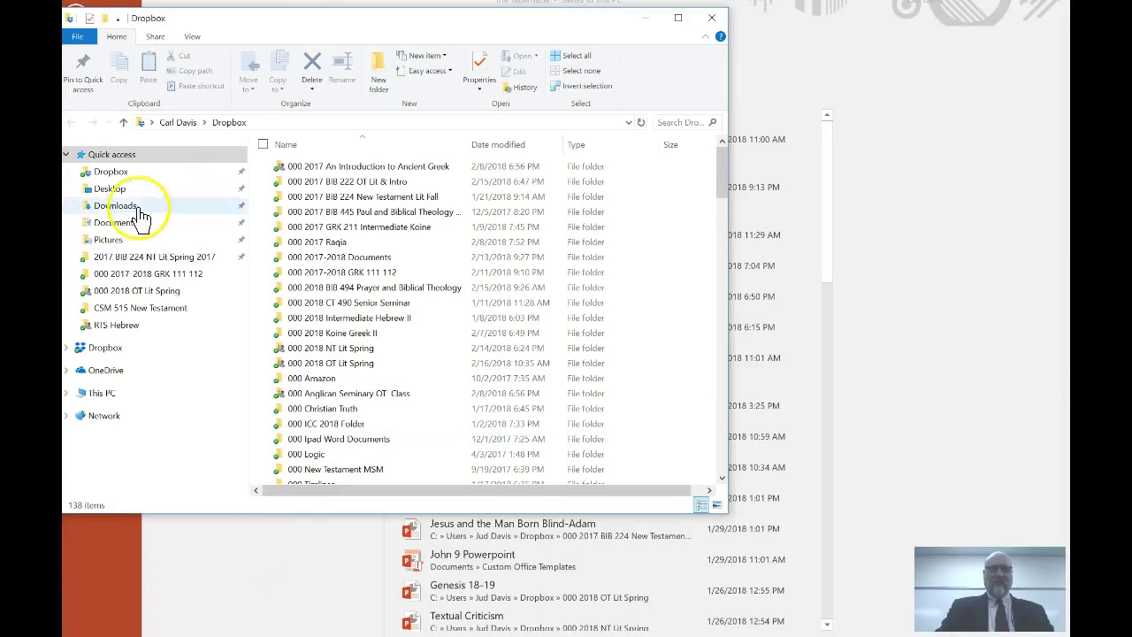
pyautogui.click(113, 173)
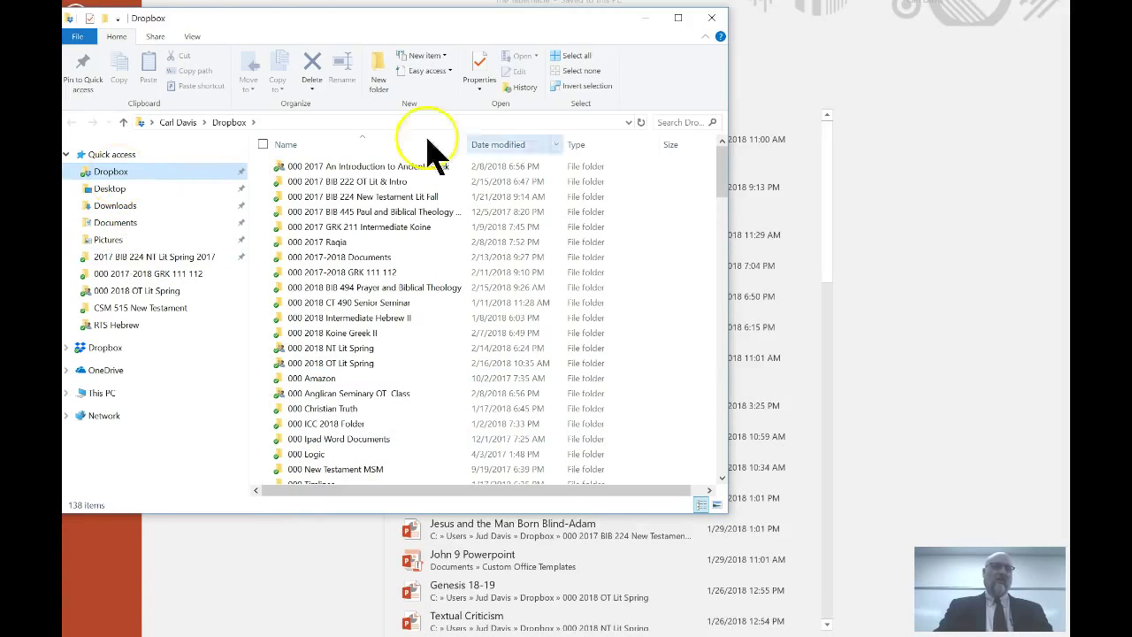
pyautogui.click(669, 124)
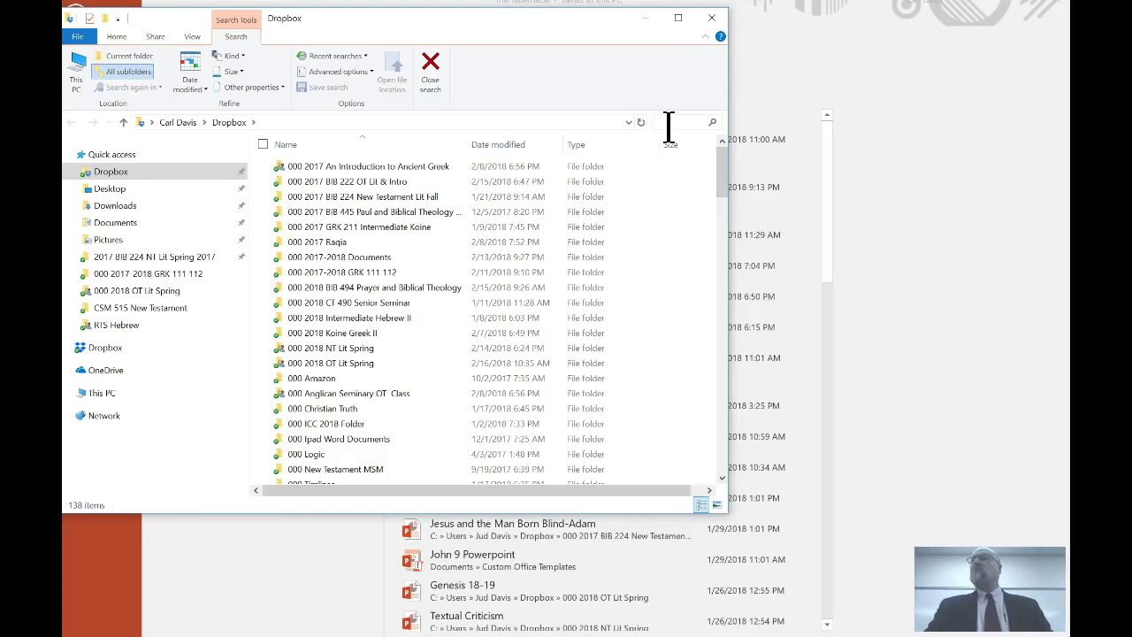
pyautogui.write('moses')
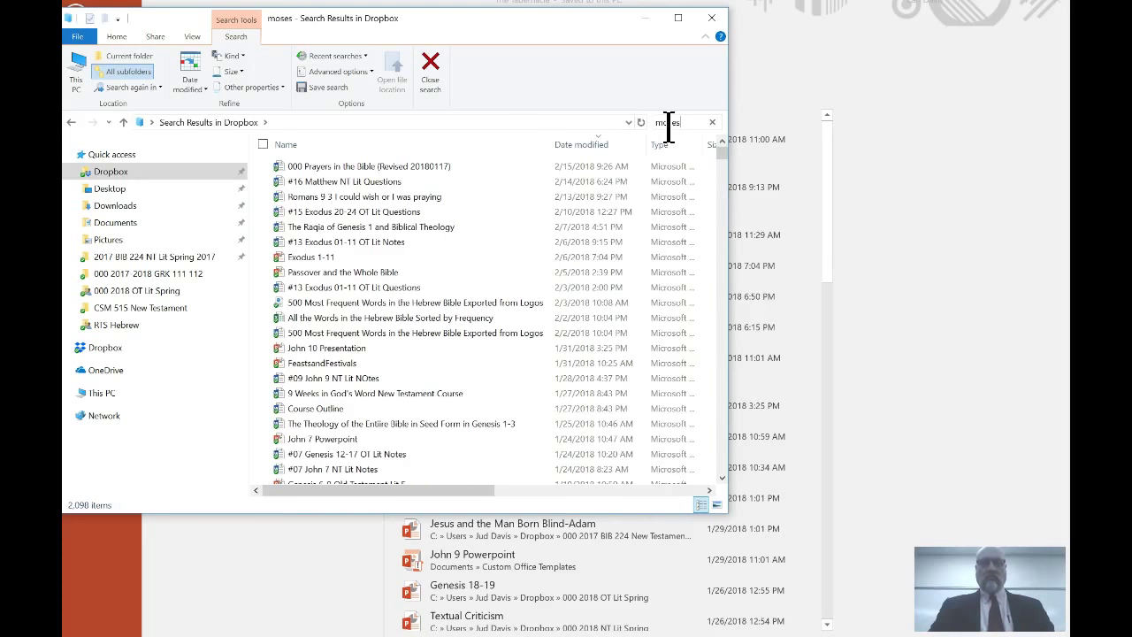
# Find The Life of Moses workbook among the search results and open it in Excel.
pyautogui.click(722, 422)
pyautogui.click(723, 422)
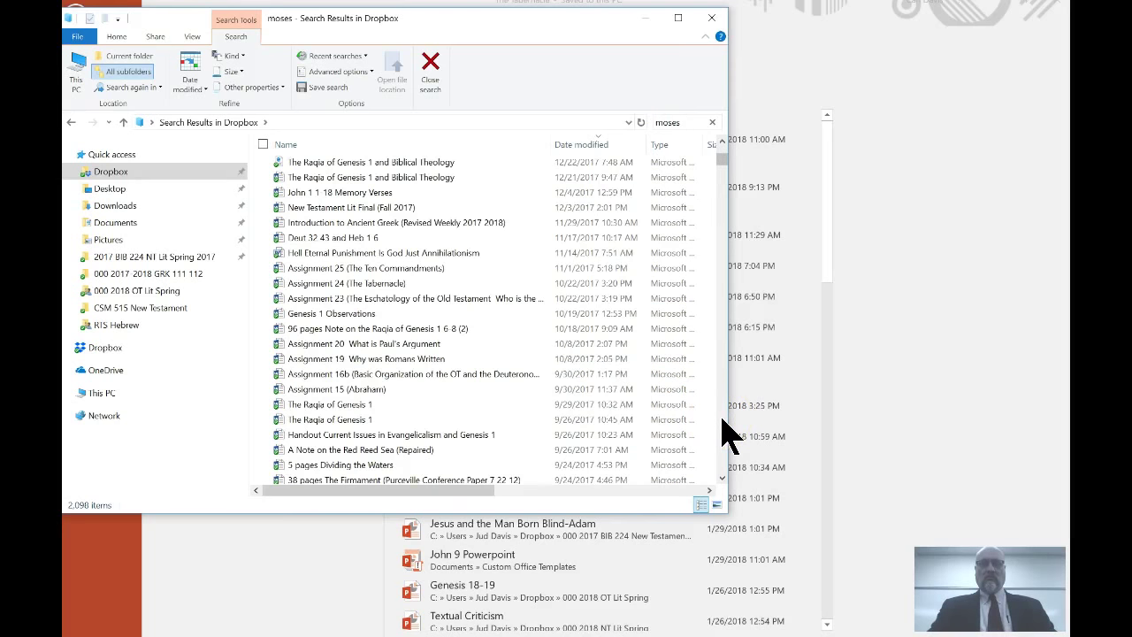
pyautogui.scroll(-20, 723, 422)
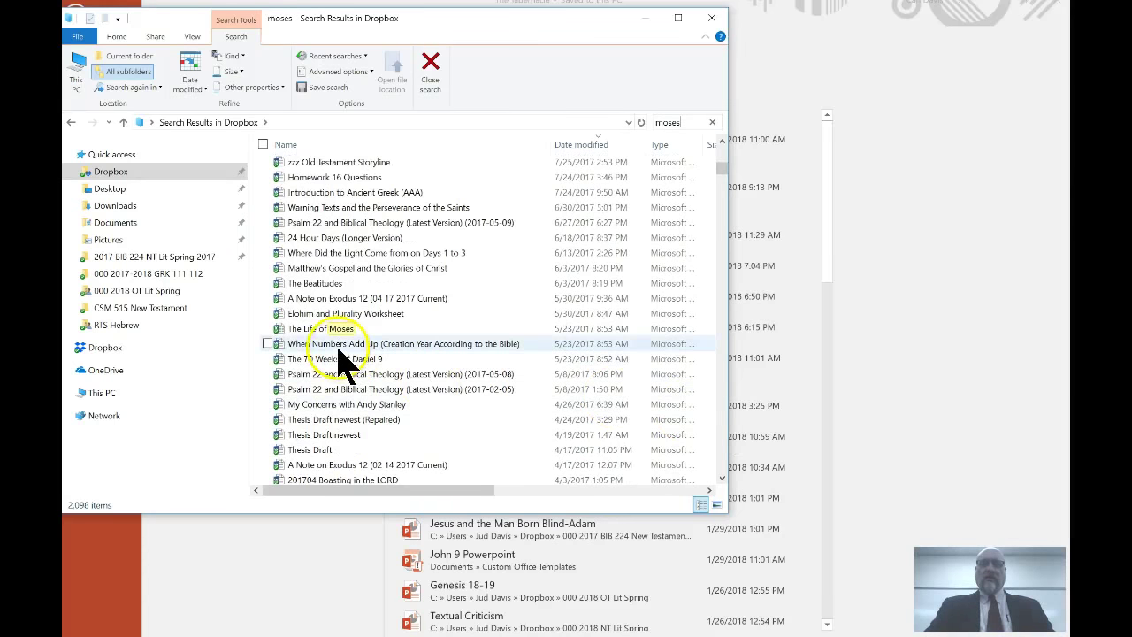
pyautogui.doubleClick(306, 329)
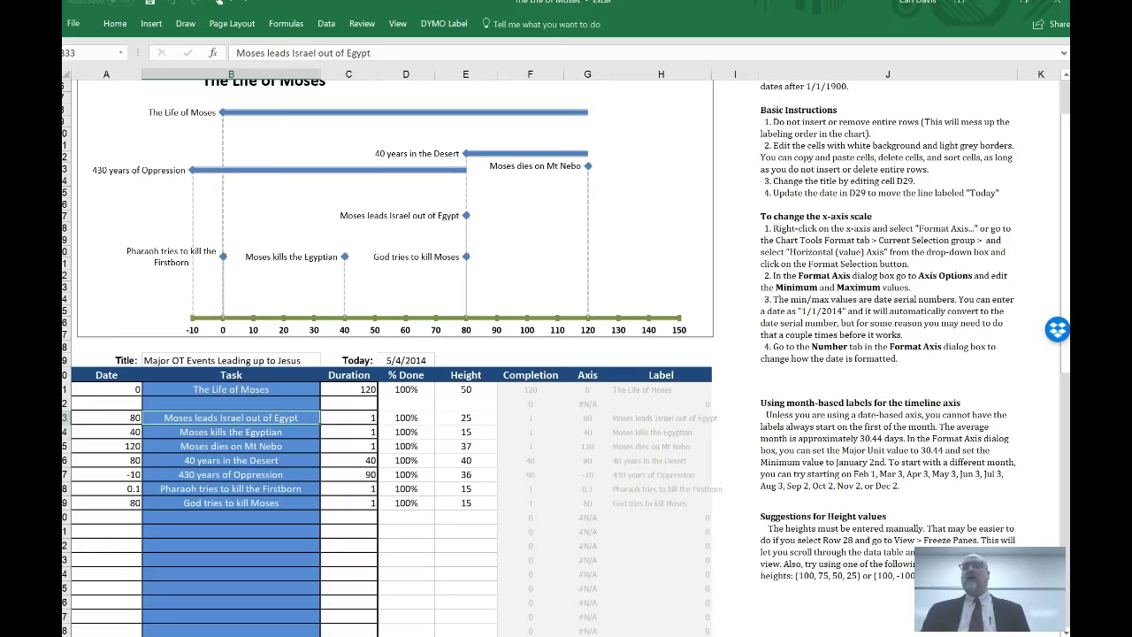
# Return to the "moses" search results in File Explorer and open the Moses and the 10 Commandments document in Word.
pyautogui.hotkey('alt', 'Tab')
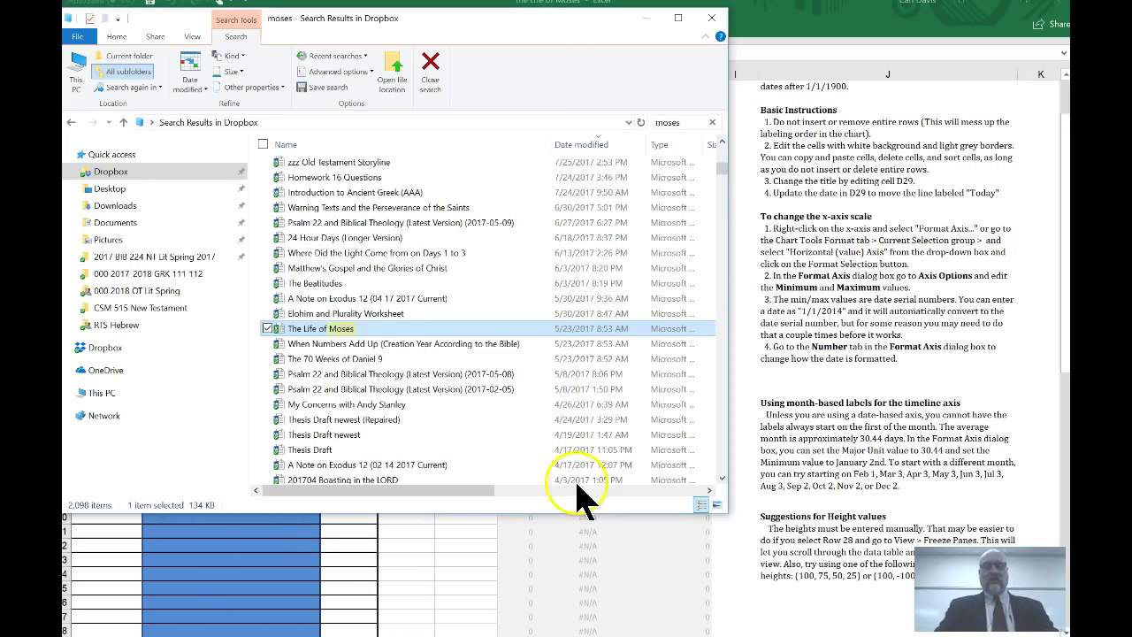
pyautogui.moveTo(722, 479); pyautogui.dragTo(723, 479)
pyautogui.doubleClick(324, 310)
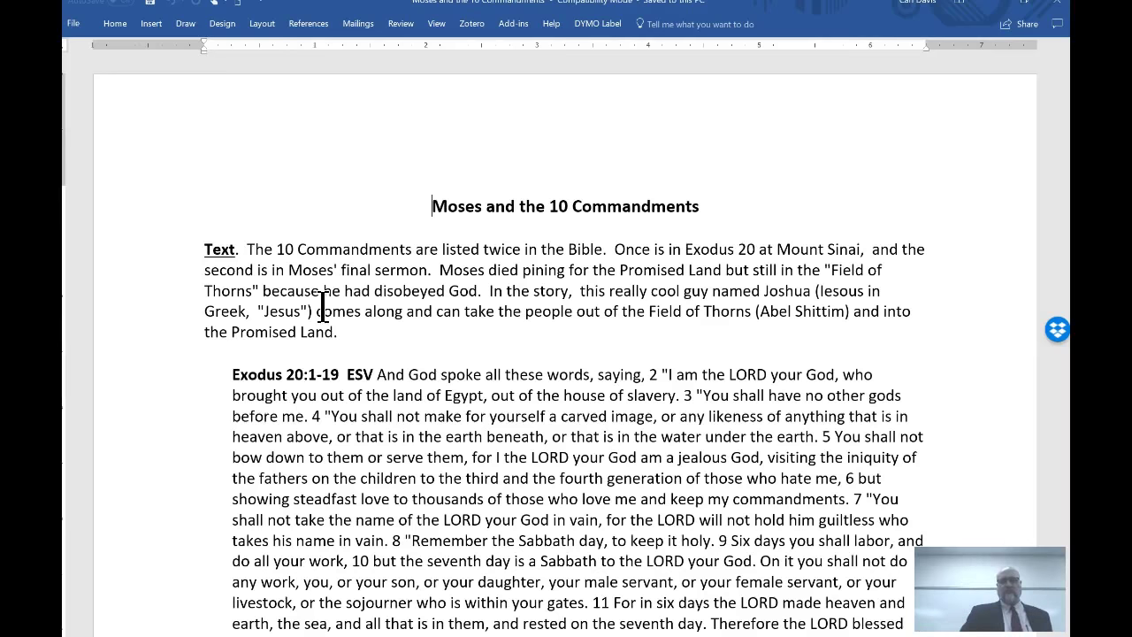
# Look through the Ten Commandments passages as far as the Summary of the 10 Commandments in Plain English.
pyautogui.press('Down')
pyautogui.press('Down')
pyautogui.press('Down')
pyautogui.press('Down')
pyautogui.press('Down')
pyautogui.press('Down')
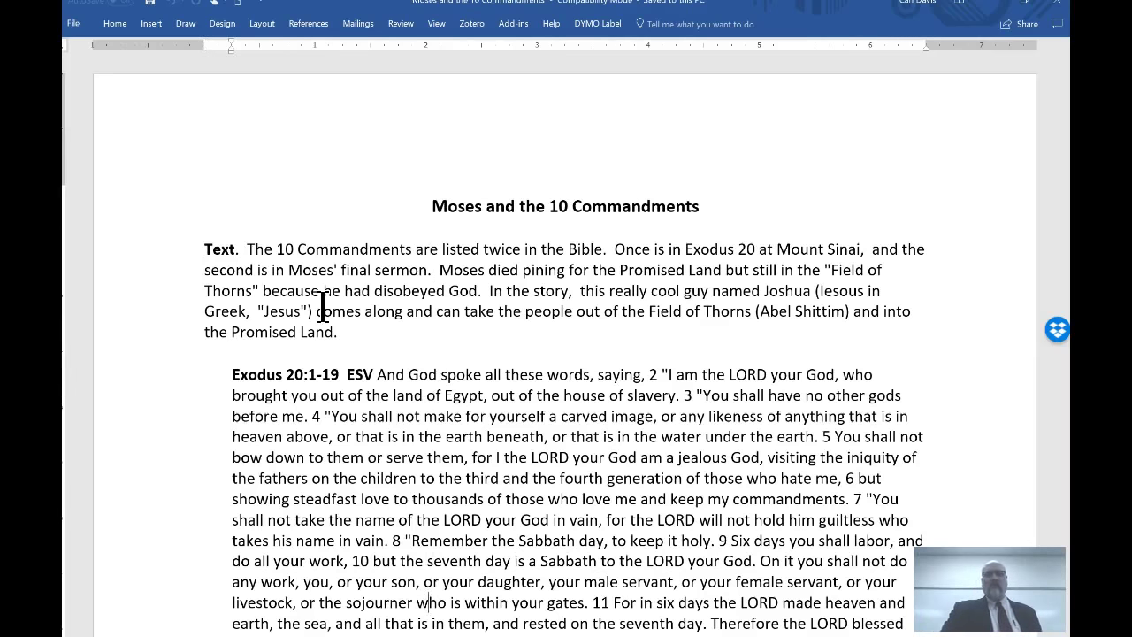
pyautogui.scroll(-17, 323, 307)
pyautogui.scroll(-6, 323, 307)
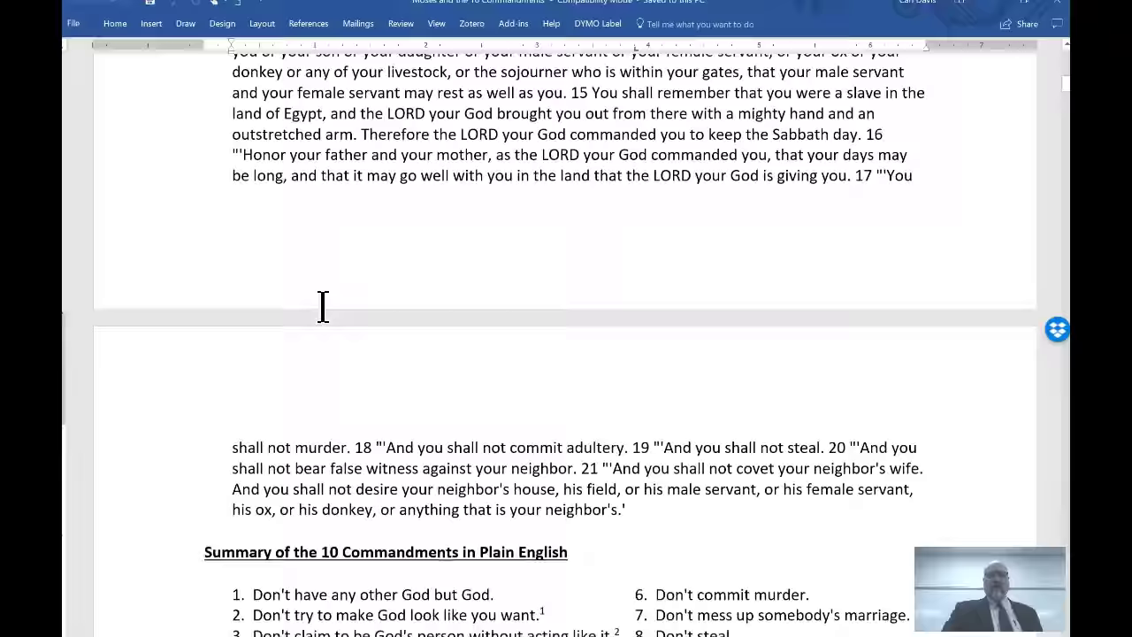